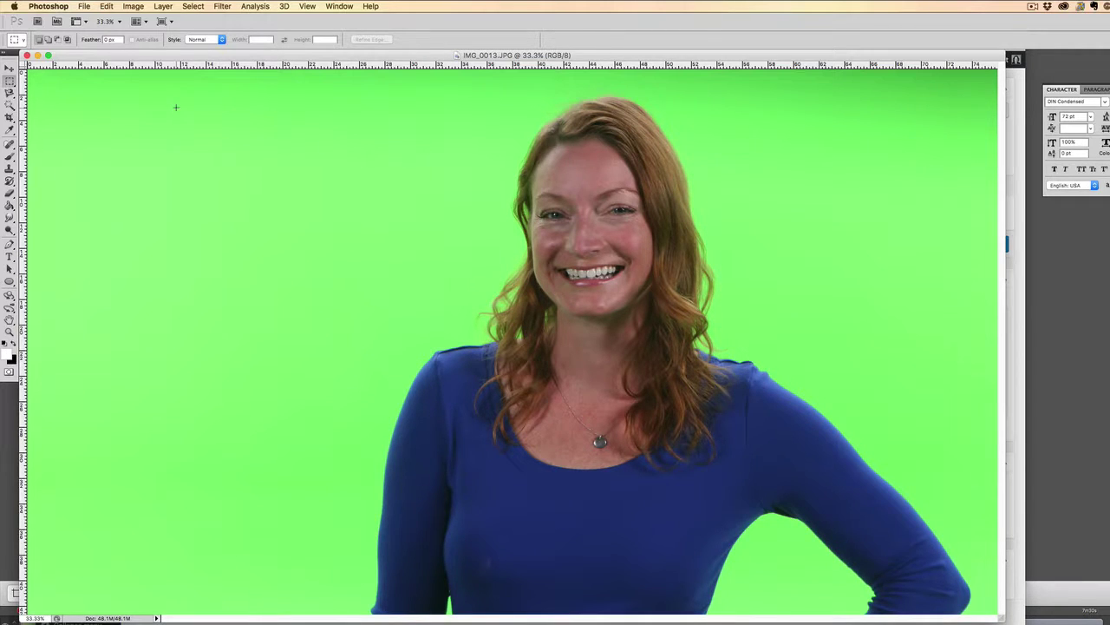
Resize the photo from 5472 × 3072 to 600 × 337 pixels with proportions constrained.
{"action": "left_click", "coordinate": [128, 6]}
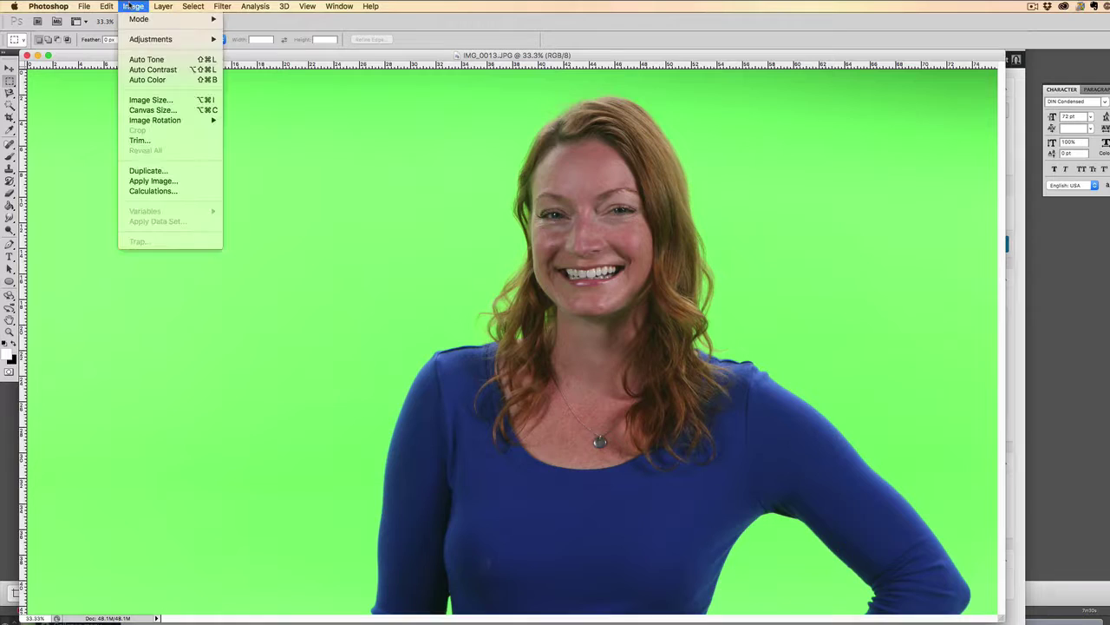
{"action": "left_click", "coordinate": [178, 105]}
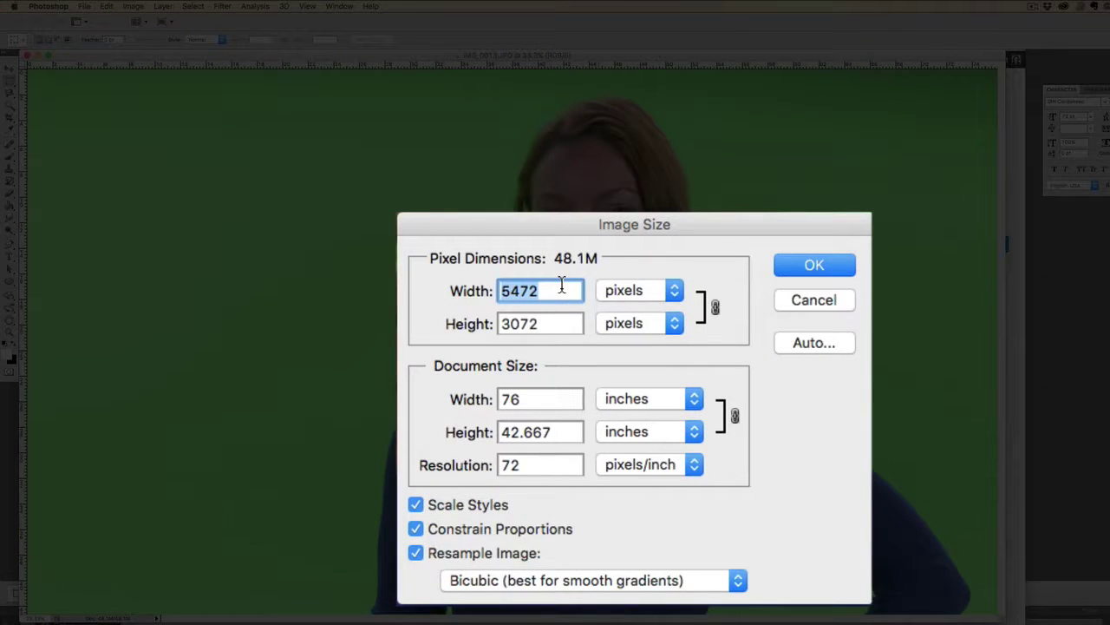
{"action": "type", "text": "600"}
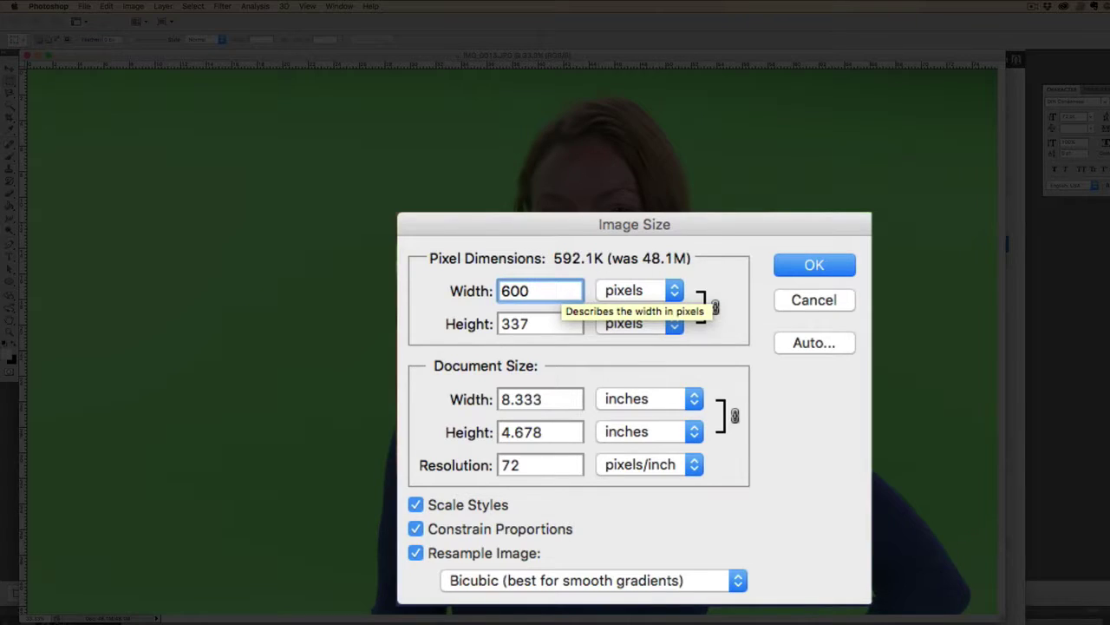
{"action": "left_click", "coordinate": [813, 266]}
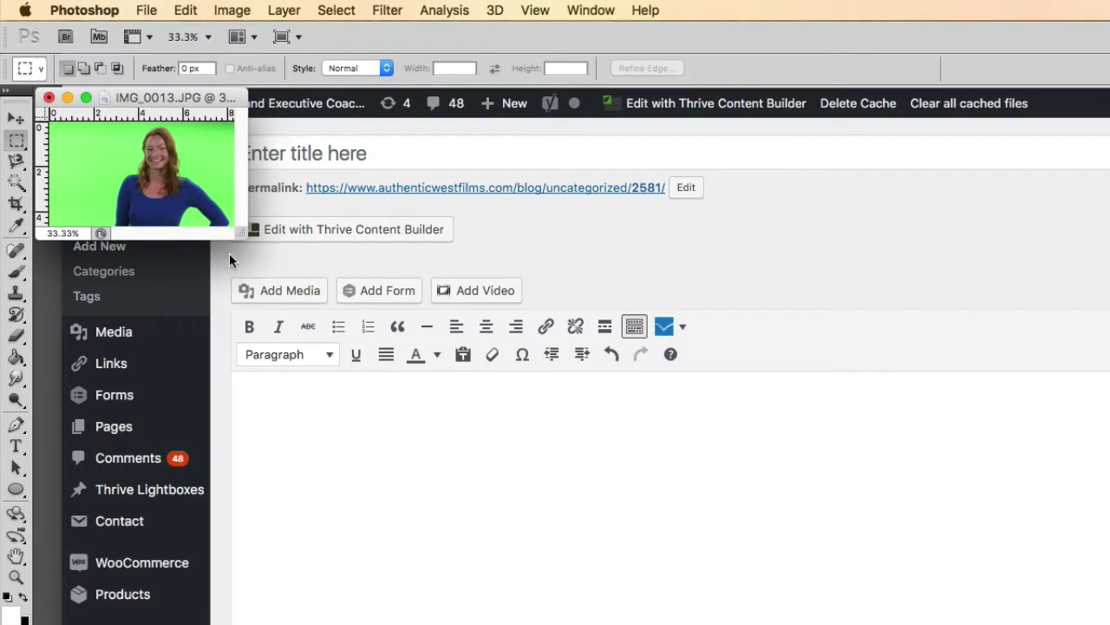
Show the 600 × 337 photo at Actual Pixels in an enlarged document window.
{"action": "left_click_drag", "start_coordinate": [240, 230], "coordinate": [817, 577]}
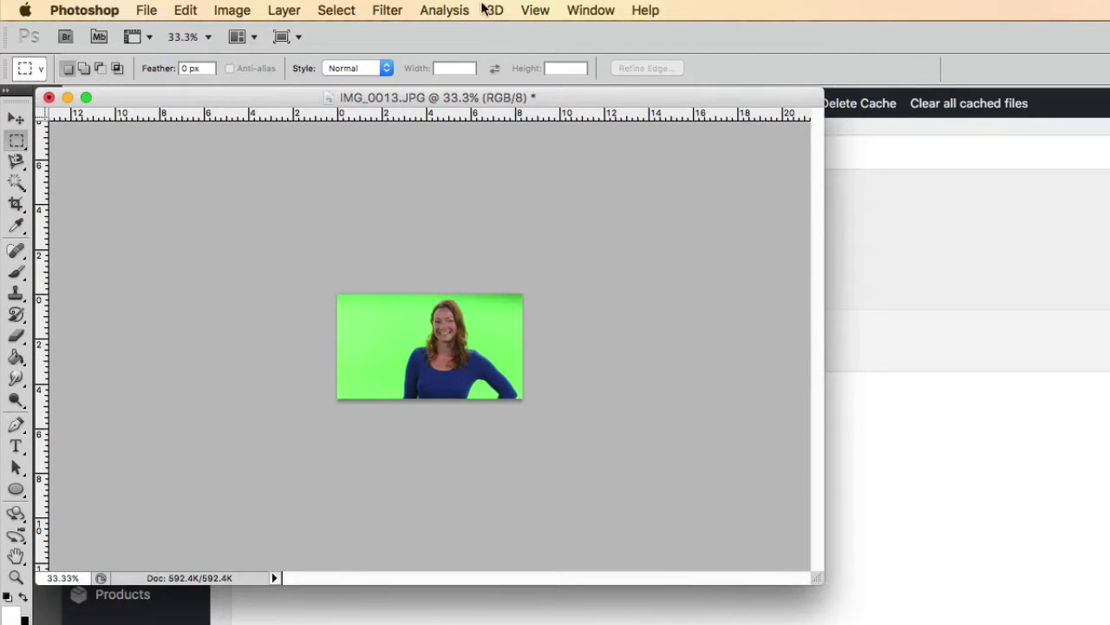
{"action": "left_click", "coordinate": [536, 9]}
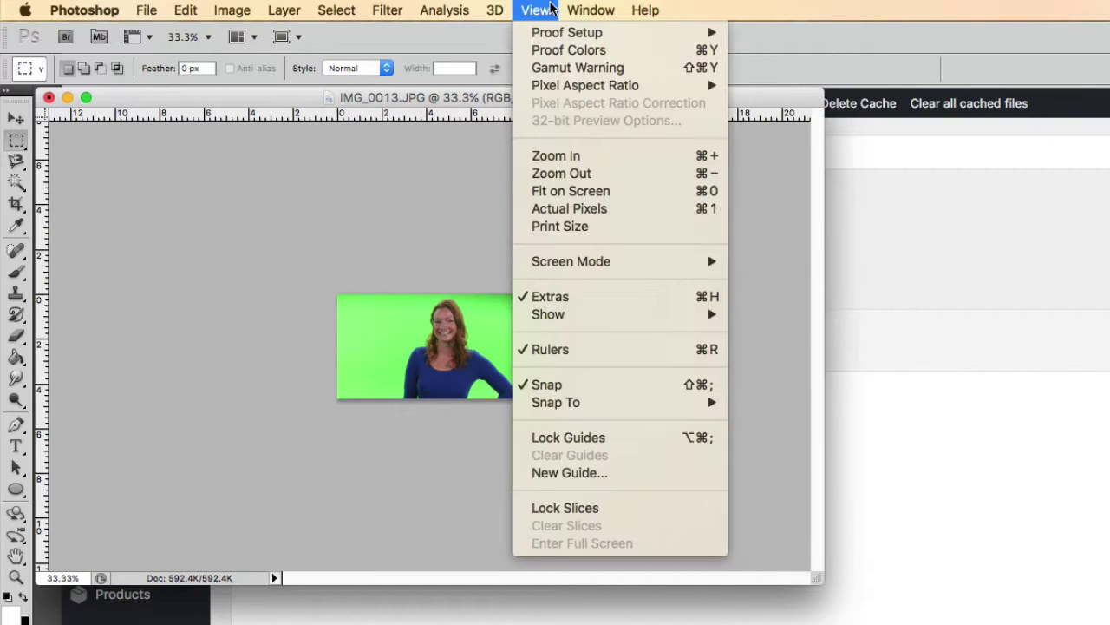
{"action": "left_click", "coordinate": [627, 209]}
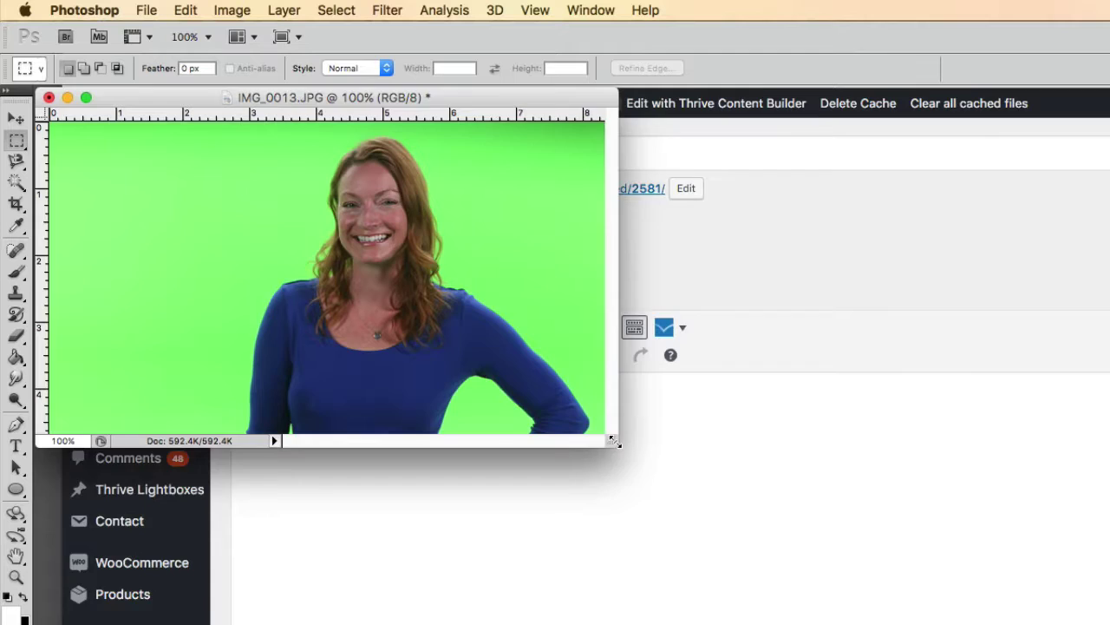
{"action": "left_click_drag", "start_coordinate": [615, 446], "coordinate": [931, 609]}
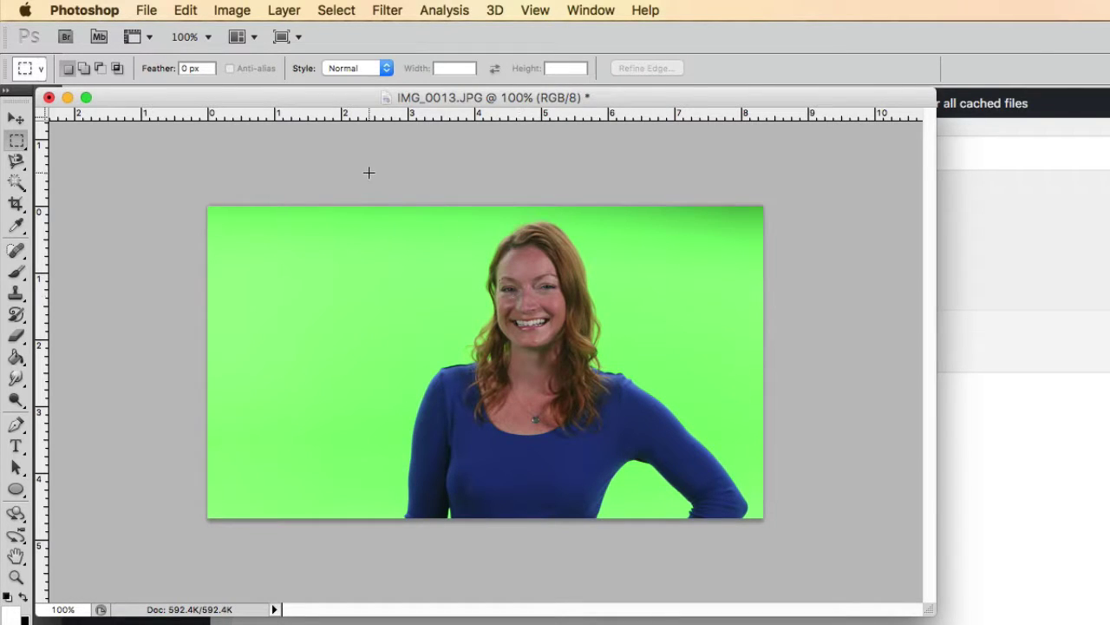
In Save for Web & Devices, apply the JPEG High preset (quality 60, about 19.1K).
{"action": "left_click", "coordinate": [146, 9]}
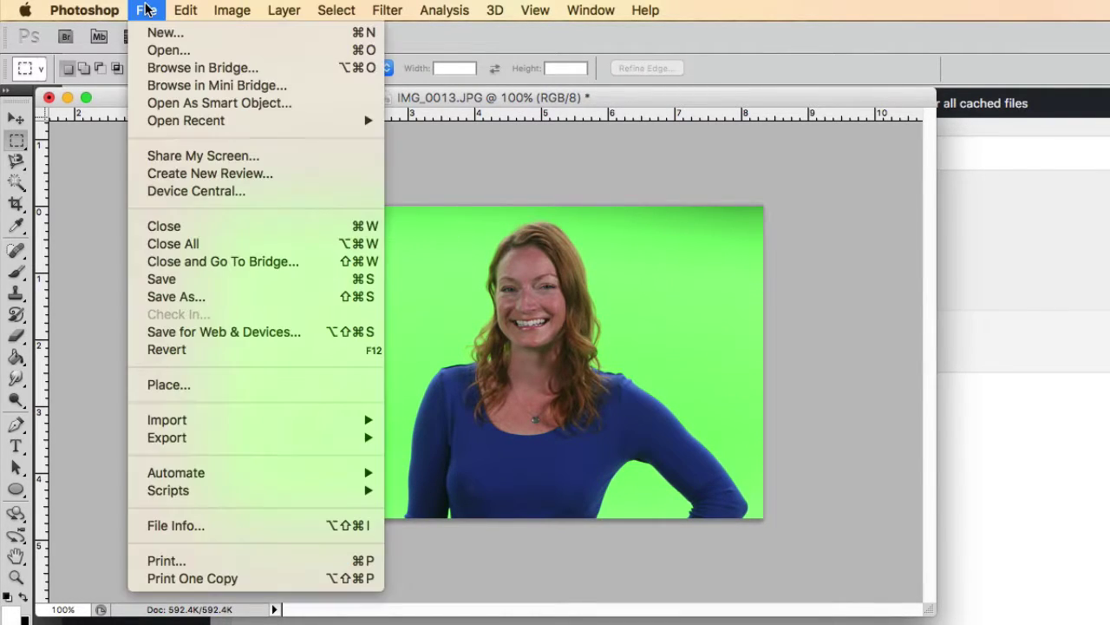
{"action": "left_click", "coordinate": [231, 342]}
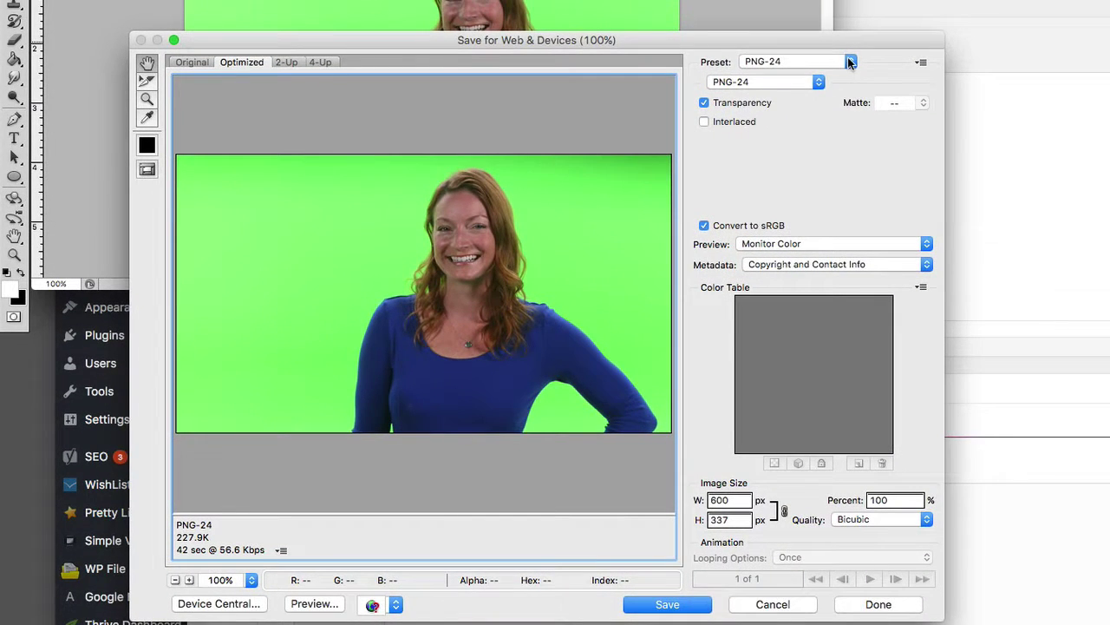
{"action": "left_click", "coordinate": [878, 41]}
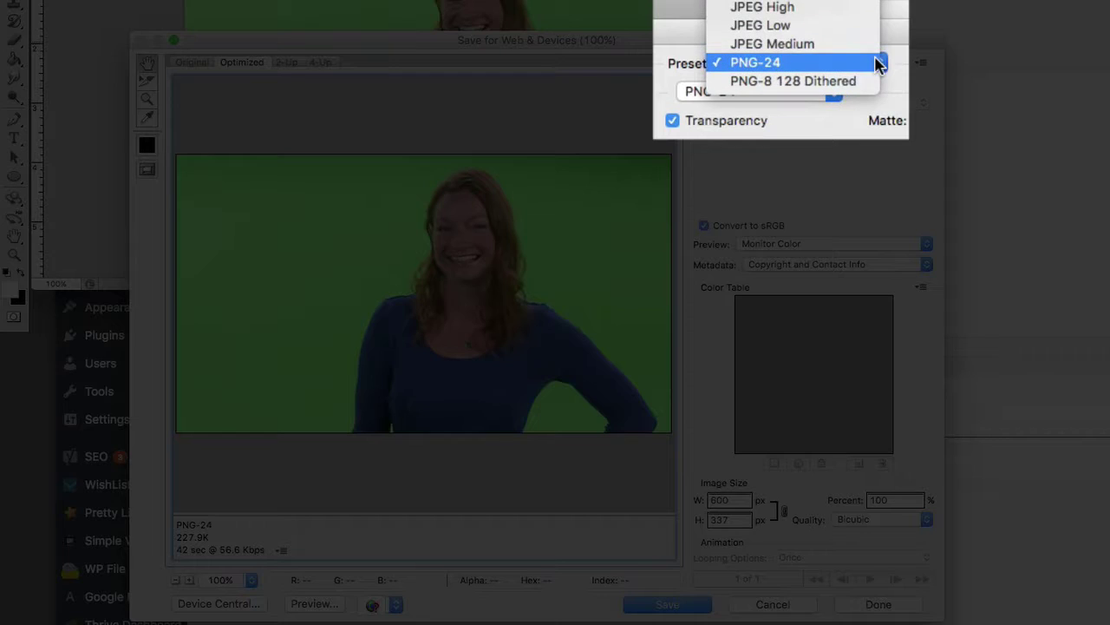
{"action": "left_click", "coordinate": [808, 7]}
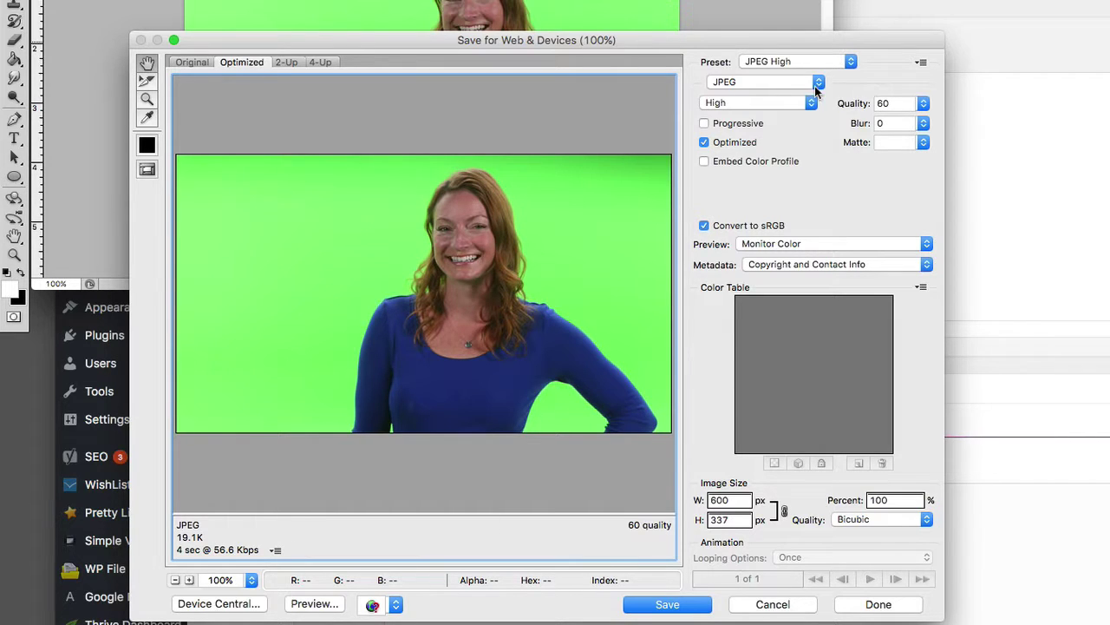
{"action": "left_click", "coordinate": [851, 62]}
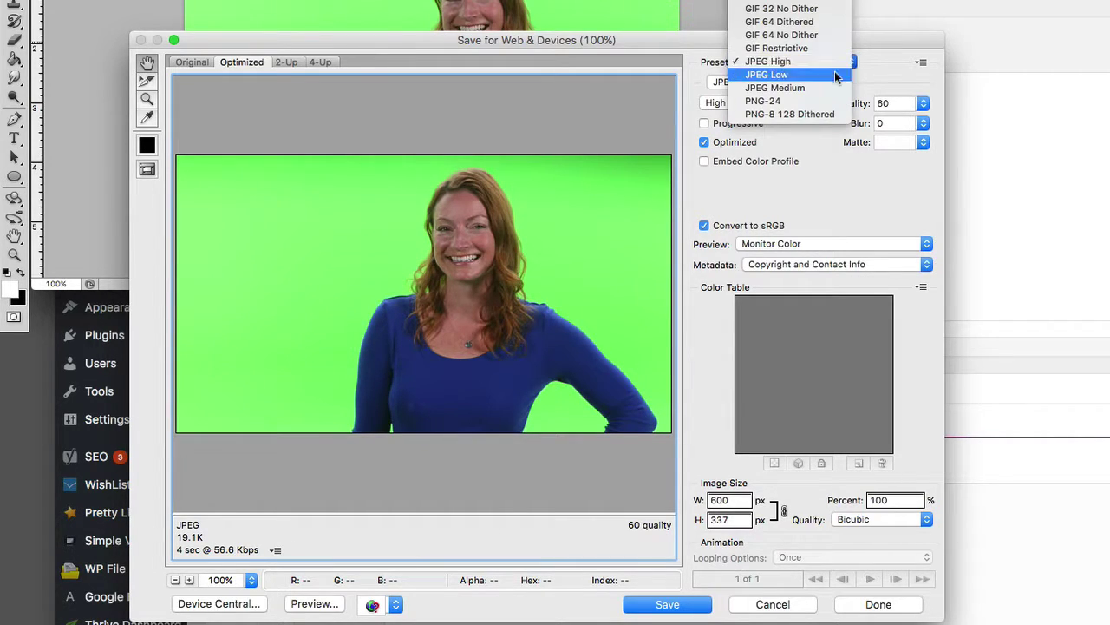
{"action": "left_click", "coordinate": [820, 75]}
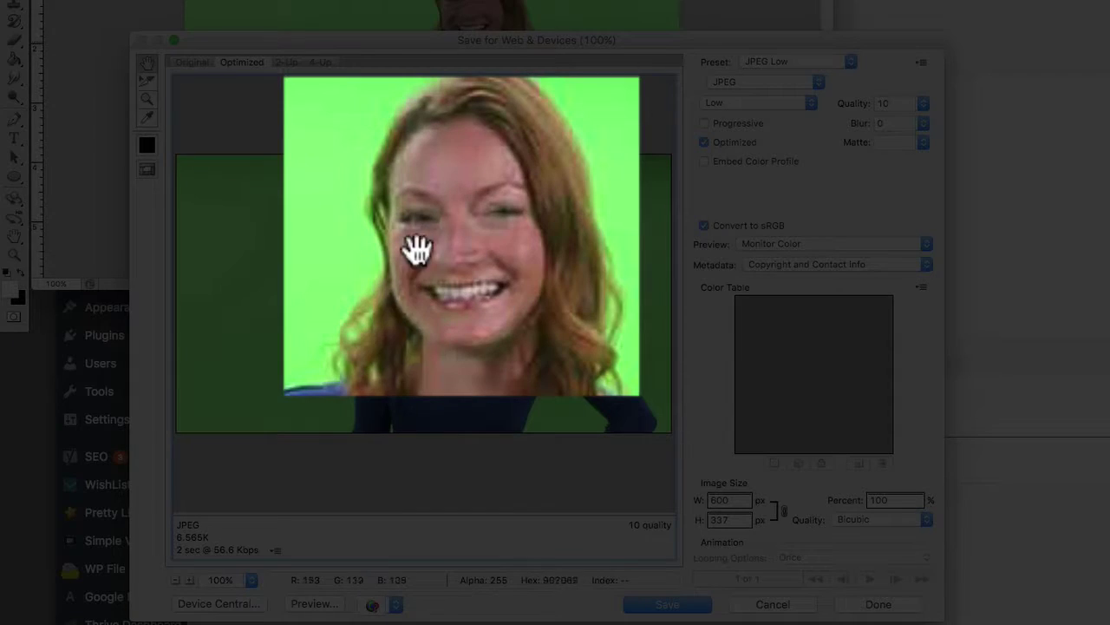
{"action": "left_click", "coordinate": [838, 65]}
{"action": "left_click", "coordinate": [820, 76]}
{"action": "left_click", "coordinate": [854, 64]}
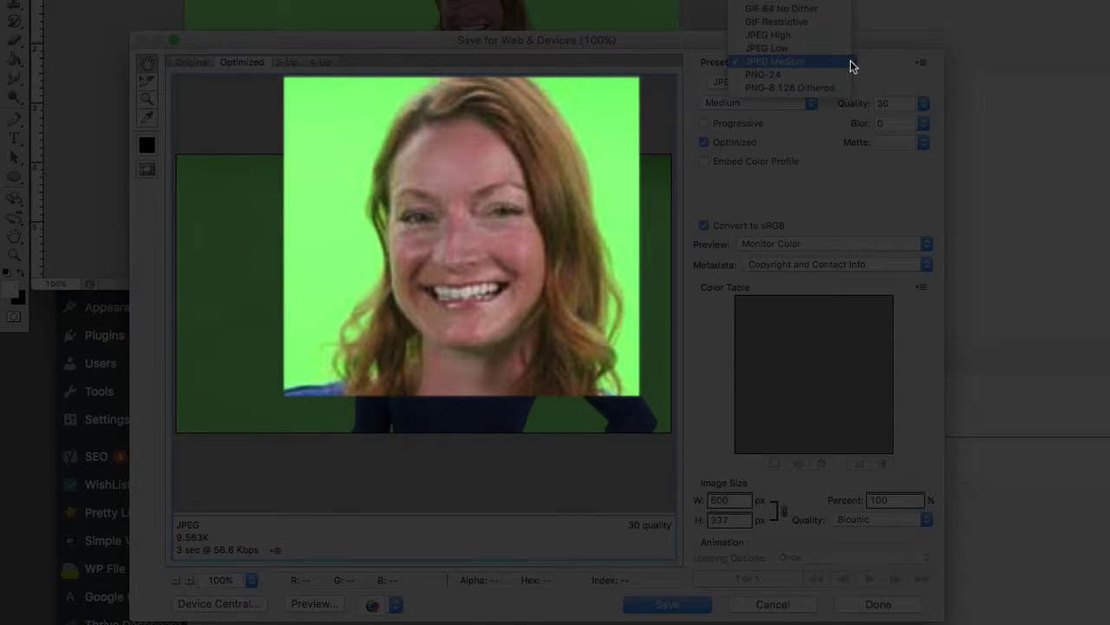
{"action": "left_click", "coordinate": [782, 36]}
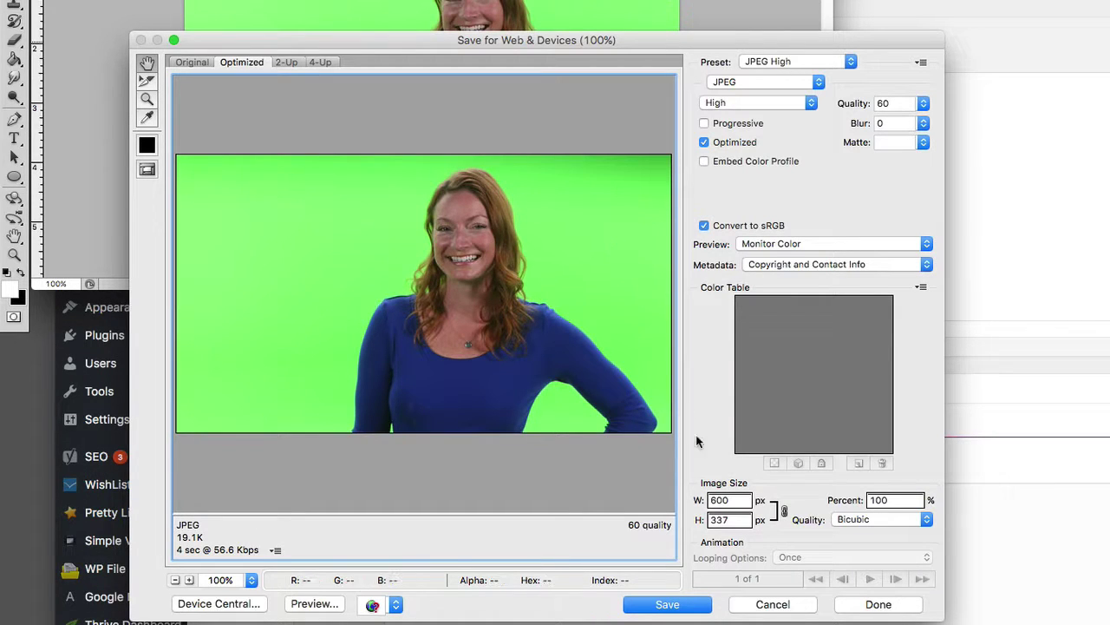
Save the optimized JPEG as 'Heather' in the 101CANON folder.
{"action": "left_click", "coordinate": [689, 610]}
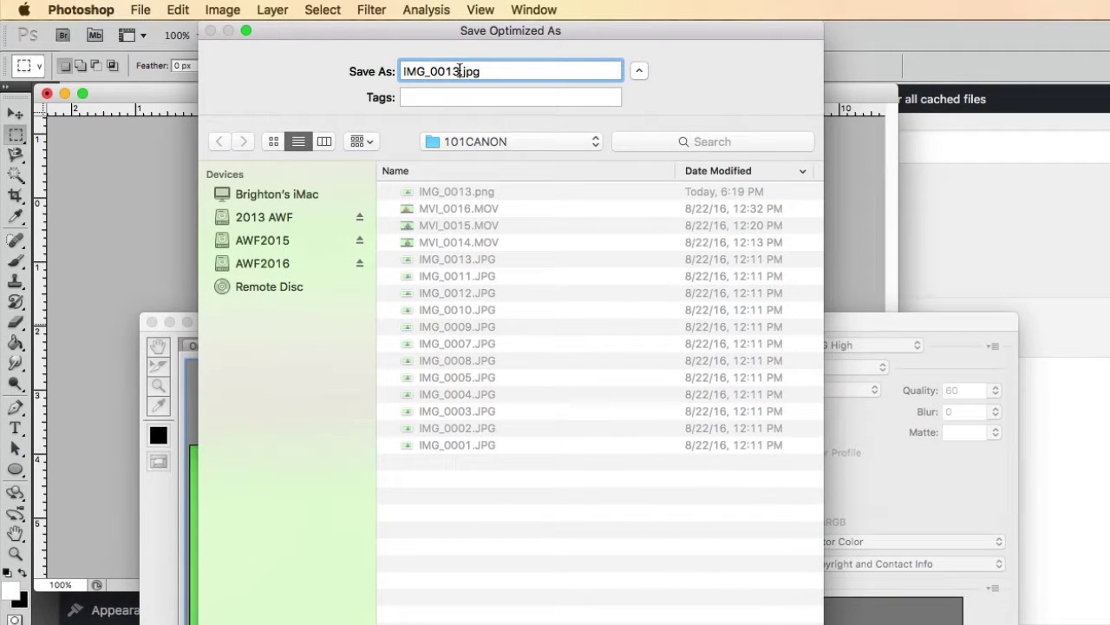
{"action": "double_click", "coordinate": [404, 69]}
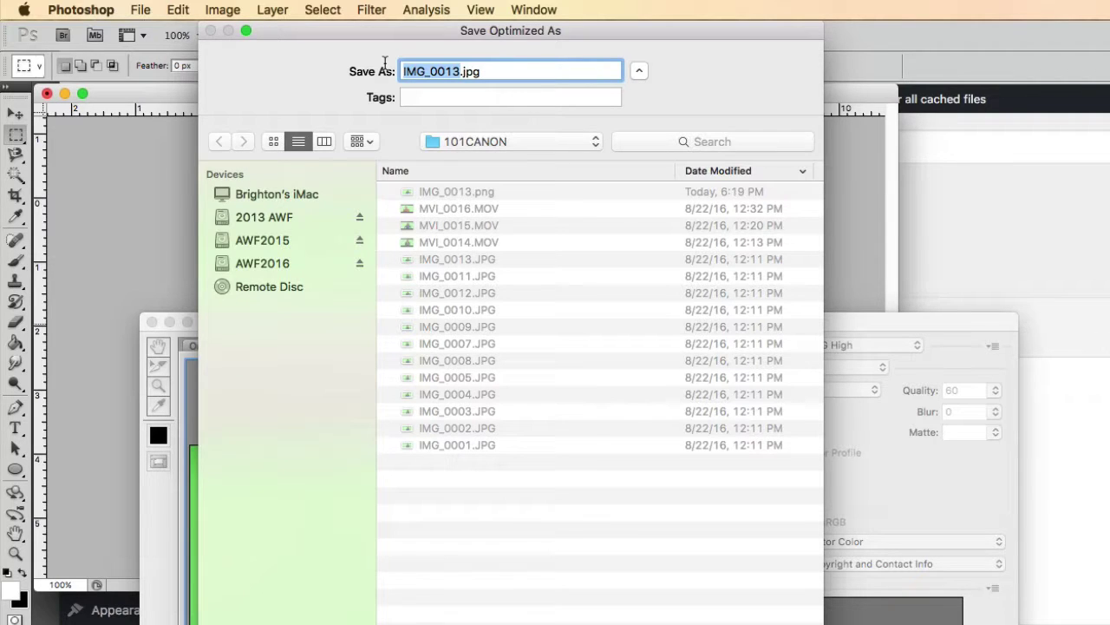
{"action": "type", "text": "Heather"}
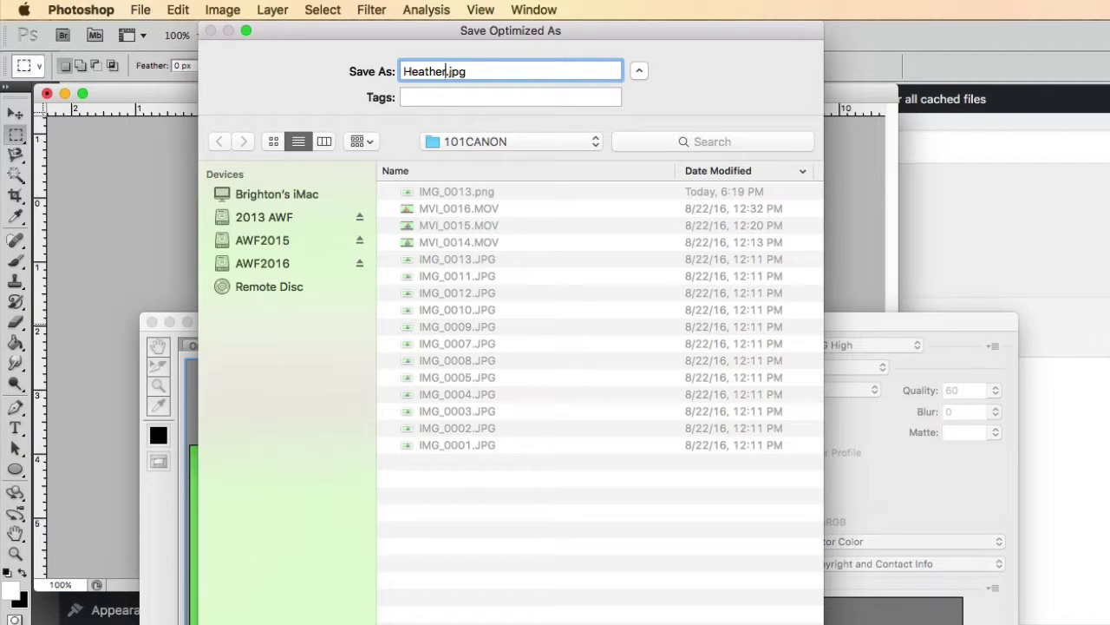
{"action": "key", "text": "Return"}
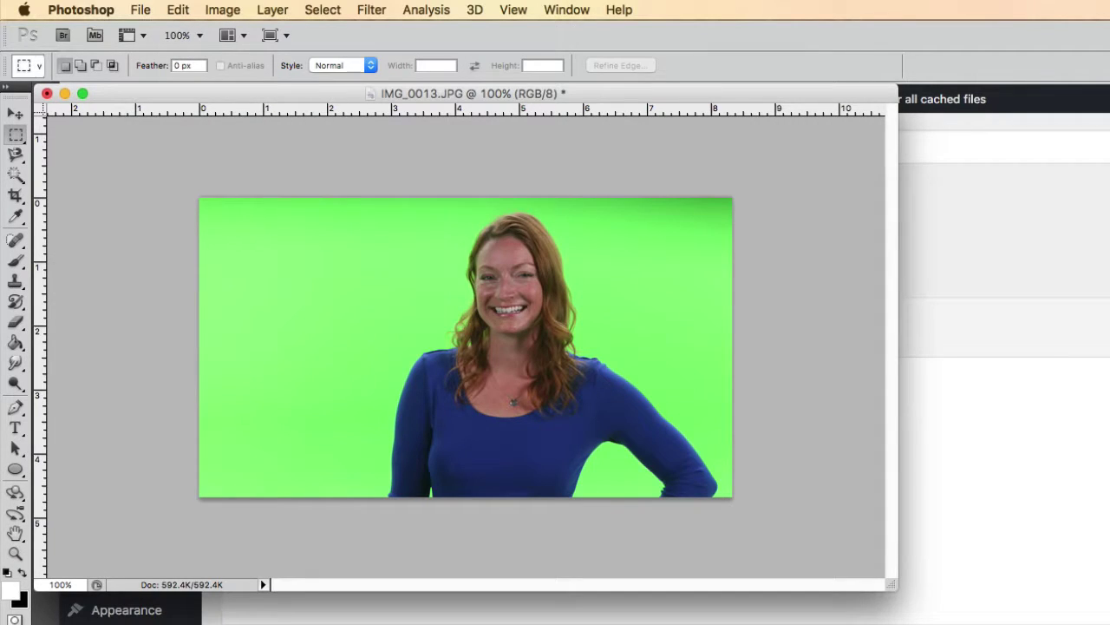
In Finder's Cover Flow, compare the 20 KB Heather.jpg with the 4.5 MB IMG_0013.JPG original.
{"action": "mouse_move", "coordinate": [782, 621]}
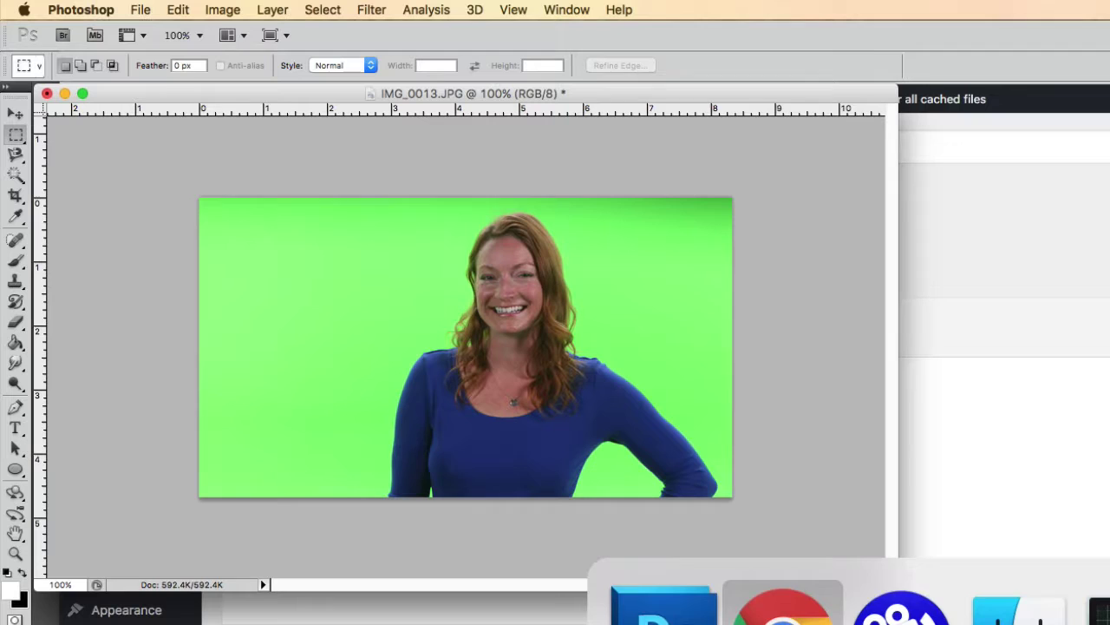
{"action": "left_click", "coordinate": [902, 612]}
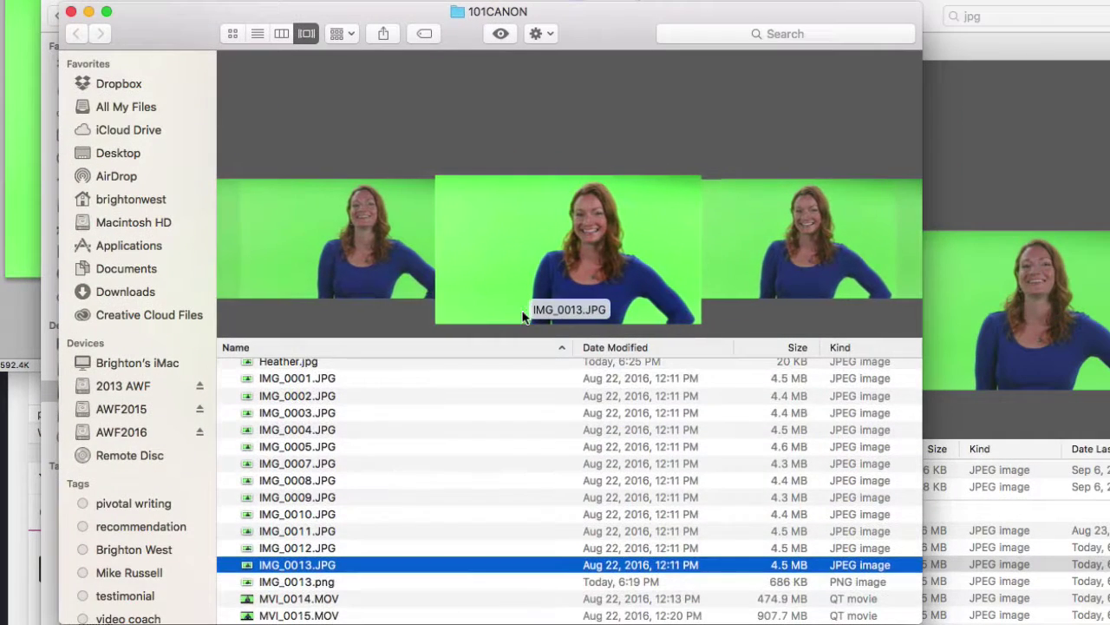
{"action": "scroll", "coordinate": [451, 521], "scroll_direction": "up", "scroll_amount": 1}
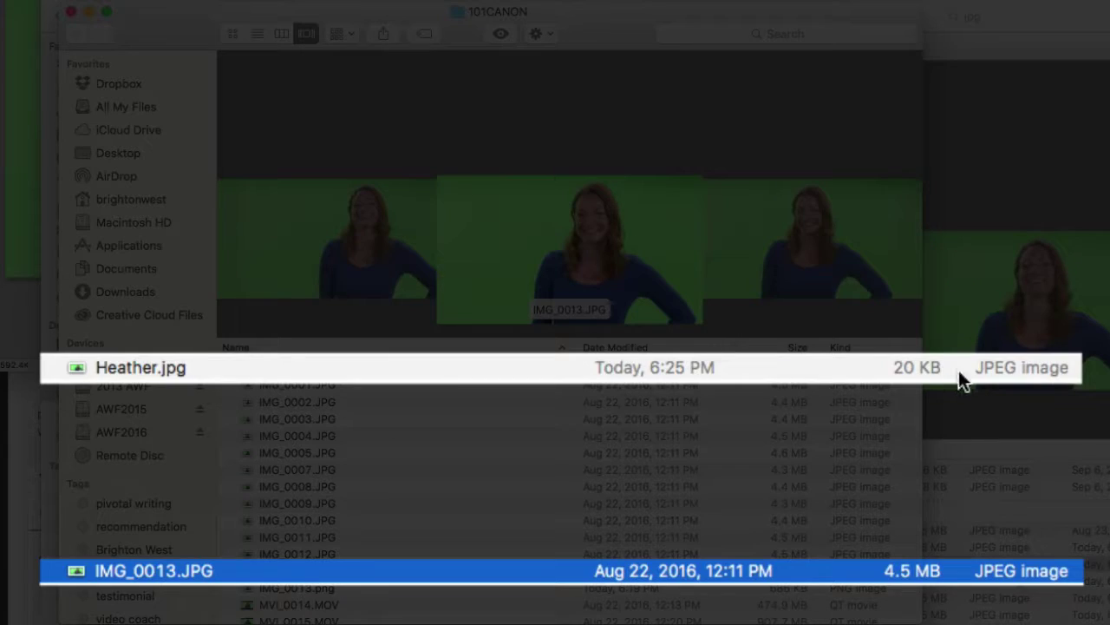
{"action": "left_click", "coordinate": [898, 367]}
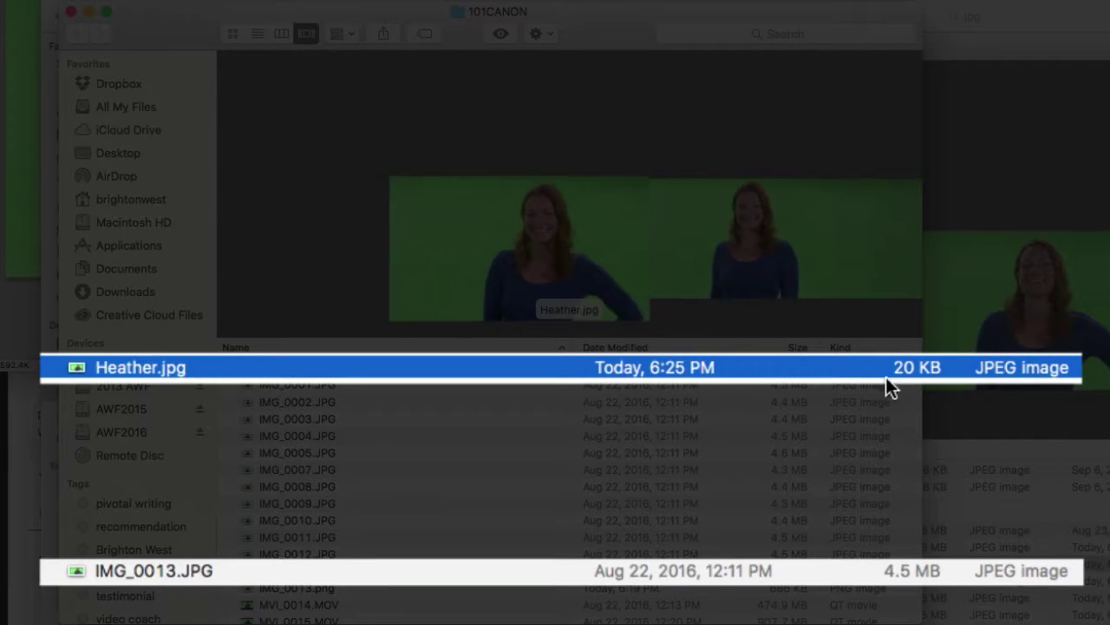
{"action": "left_click", "coordinate": [156, 565]}
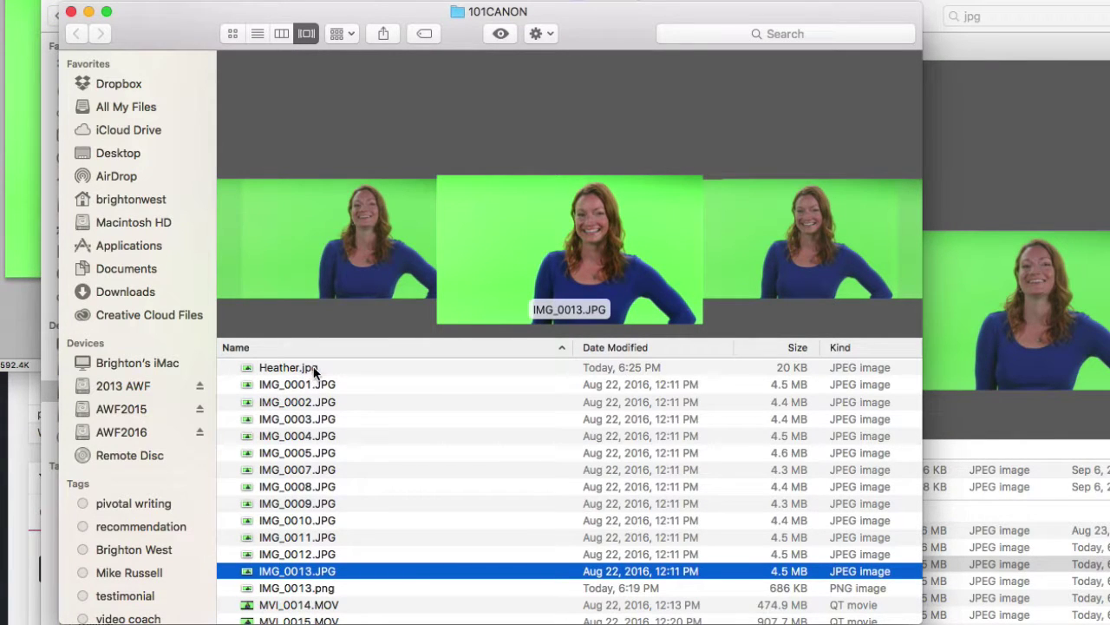
{"action": "left_click", "coordinate": [304, 369]}
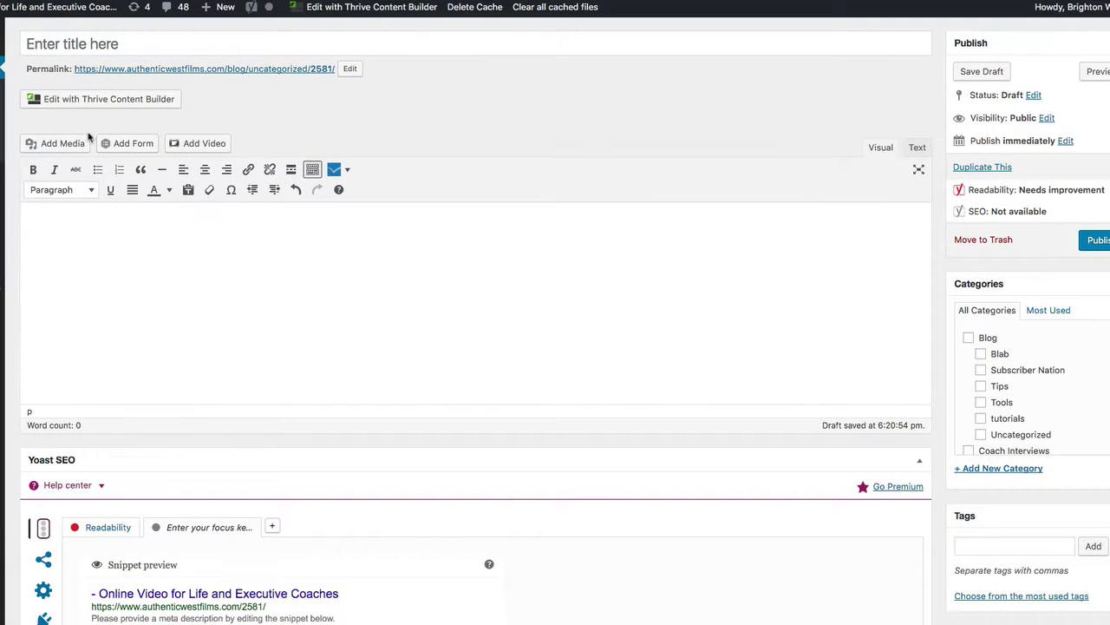
Upload Heather.jpg to the media library and insert it into the post at 600 × 337.
{"action": "left_click", "coordinate": [56, 144]}
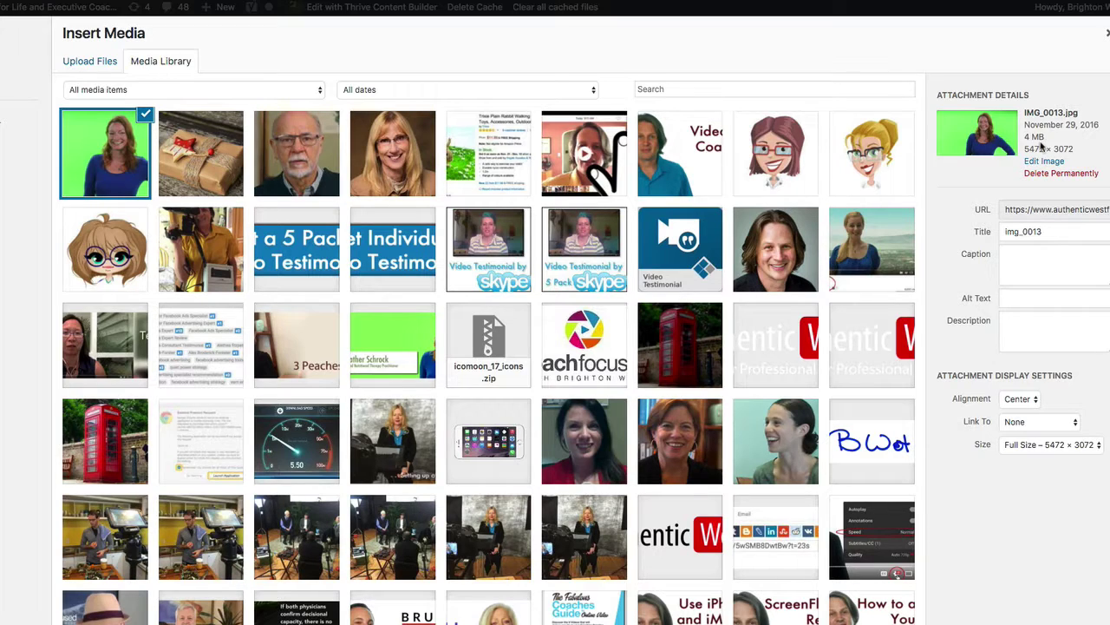
{"action": "left_click", "coordinate": [90, 66]}
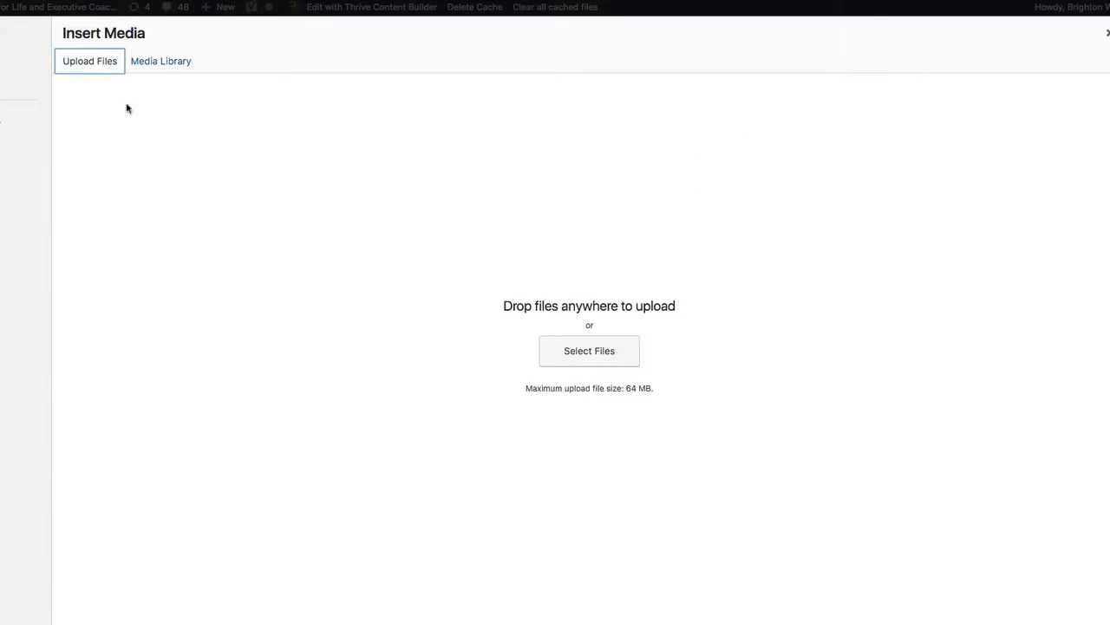
{"action": "left_click", "coordinate": [580, 355]}
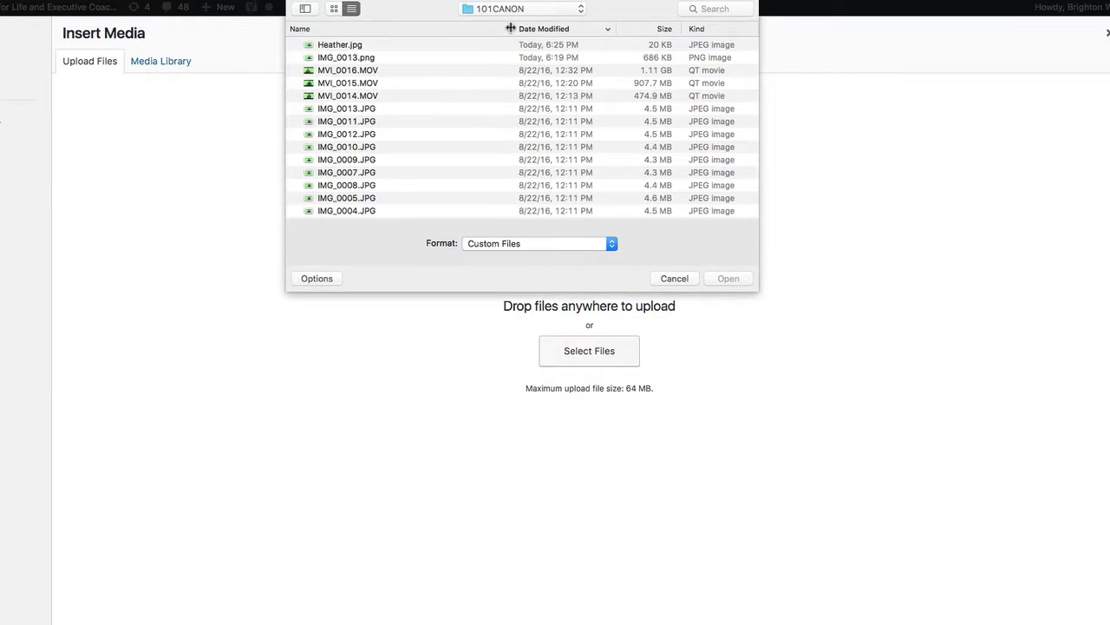
{"action": "double_click", "coordinate": [351, 44]}
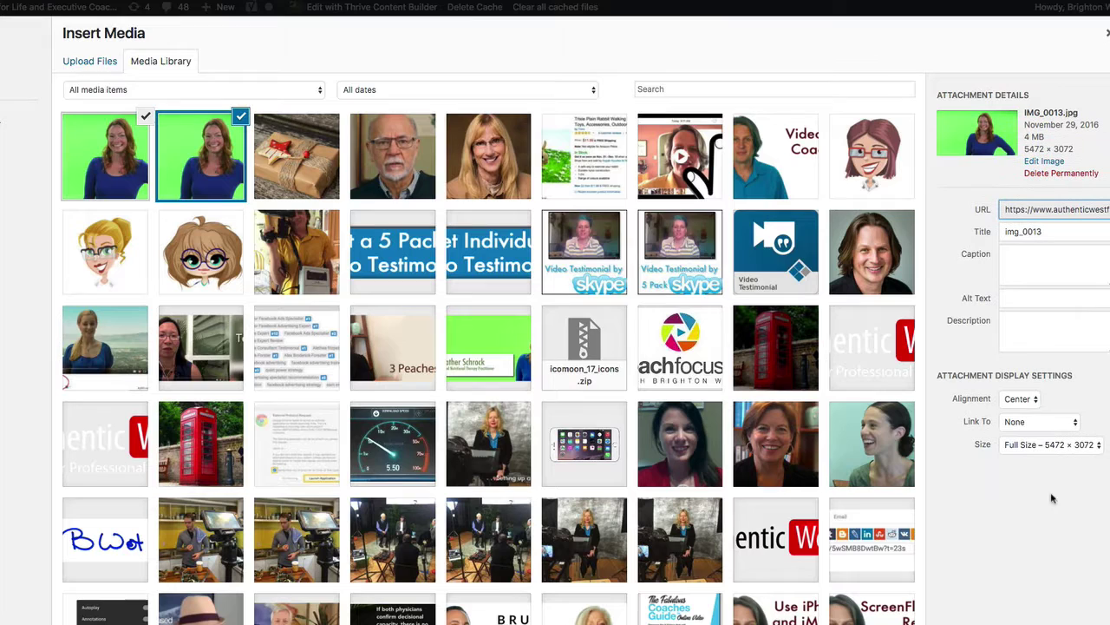
{"action": "left_click", "coordinate": [106, 159]}
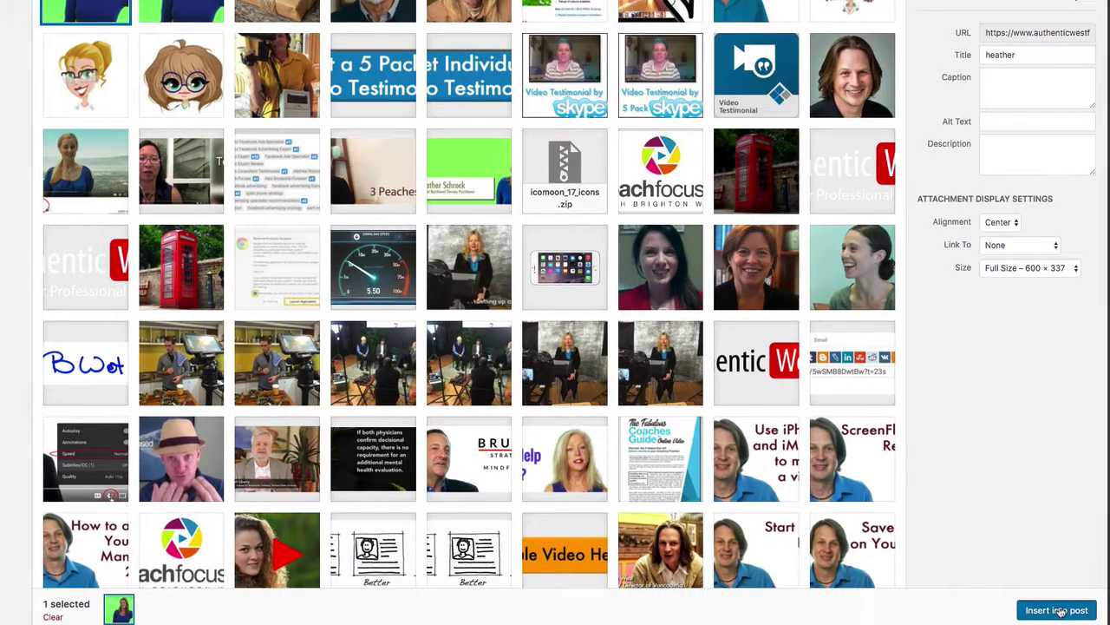
{"action": "left_click", "coordinate": [1058, 610]}
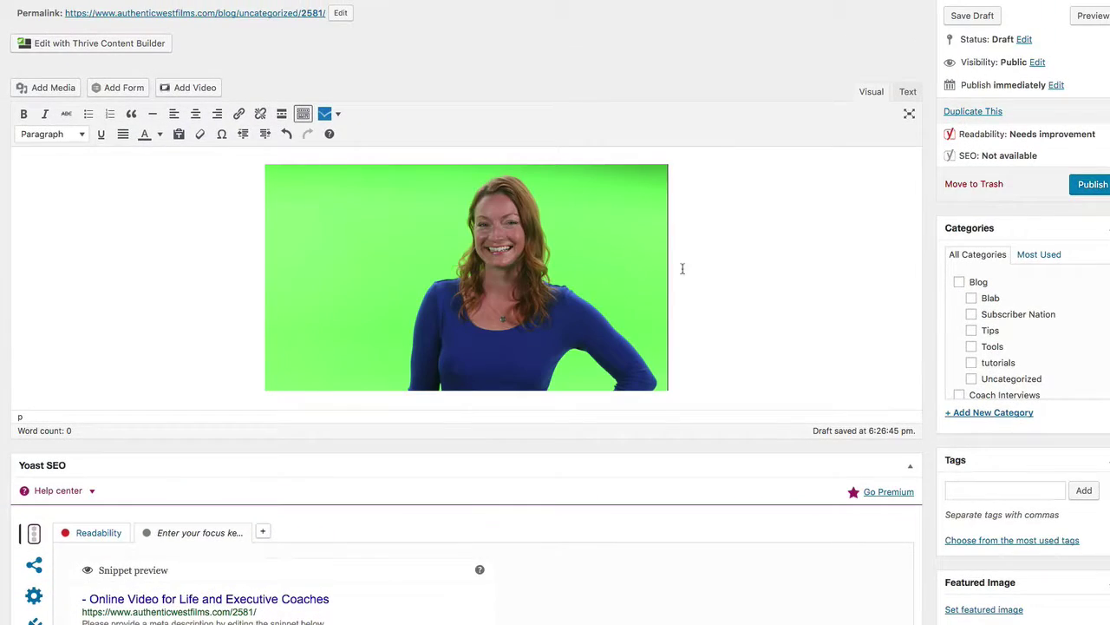
In a new paragraph below the image, pick IMG_0013.jpg from the media library at Medium – 300 × 168.
{"action": "scroll", "coordinate": [720, 295], "scroll_direction": "down", "scroll_amount": 2}
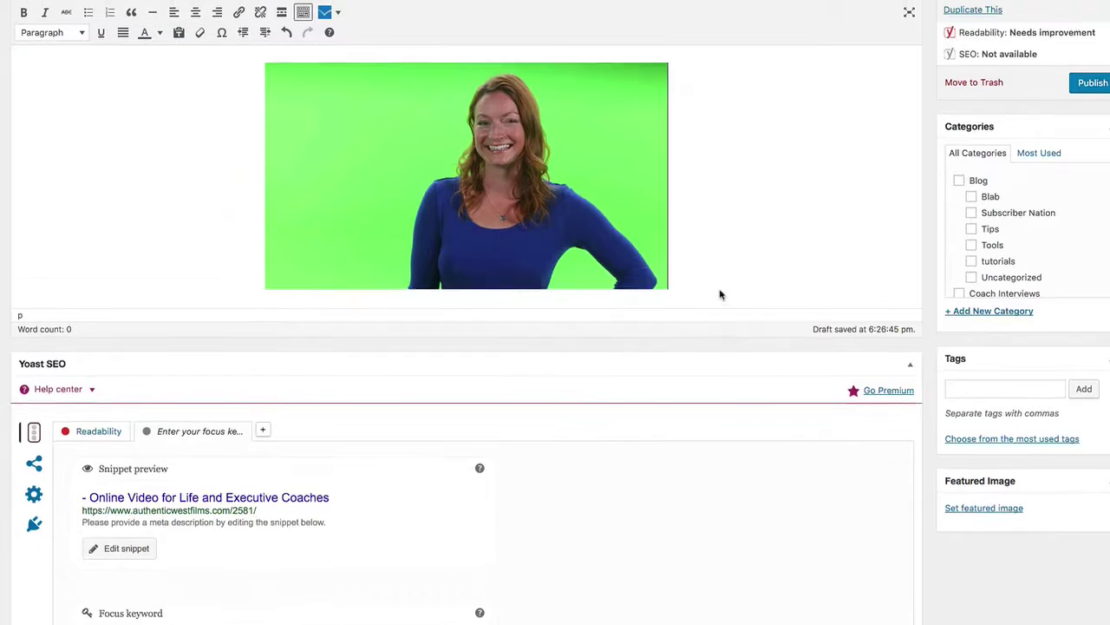
{"action": "scroll", "coordinate": [719, 286], "scroll_direction": "up", "scroll_amount": 1}
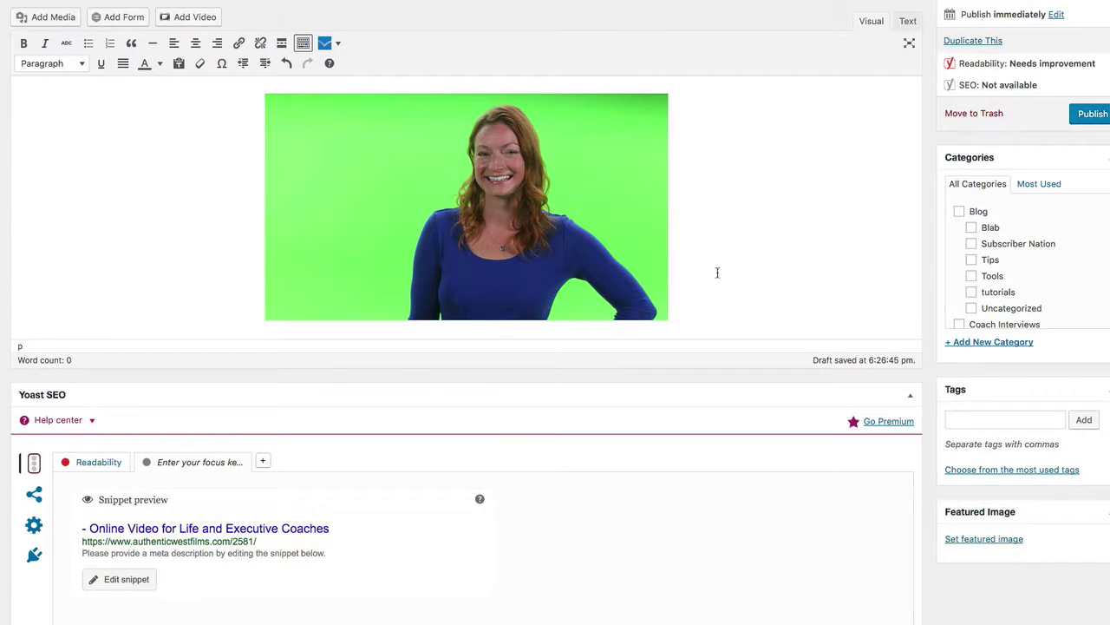
{"action": "key", "text": "Return"}
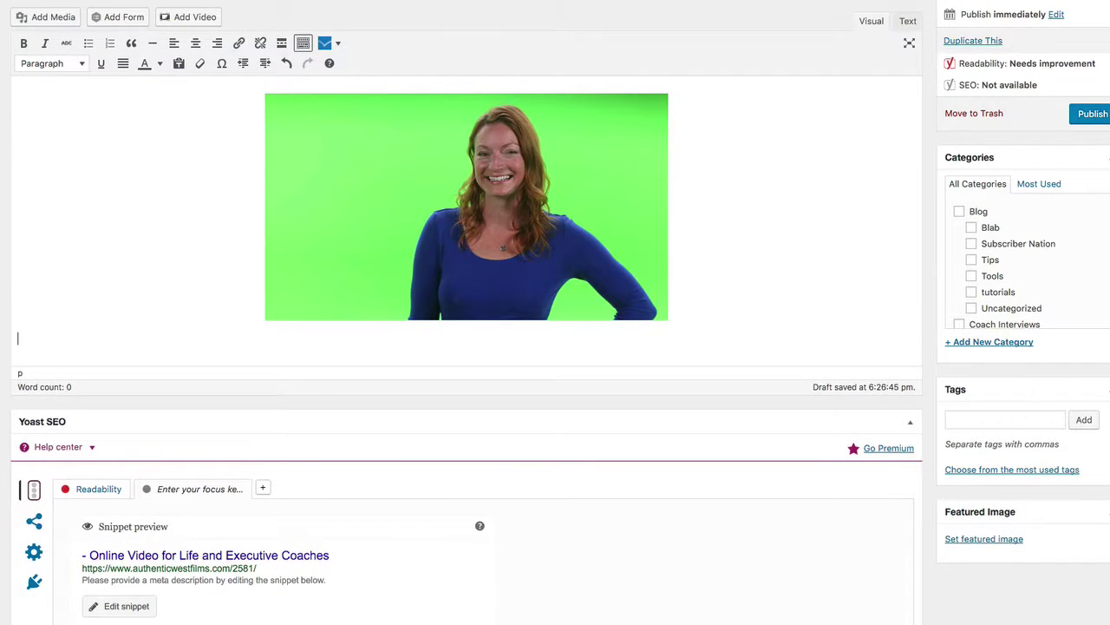
{"action": "left_click", "coordinate": [45, 17]}
{"action": "left_click", "coordinate": [203, 113]}
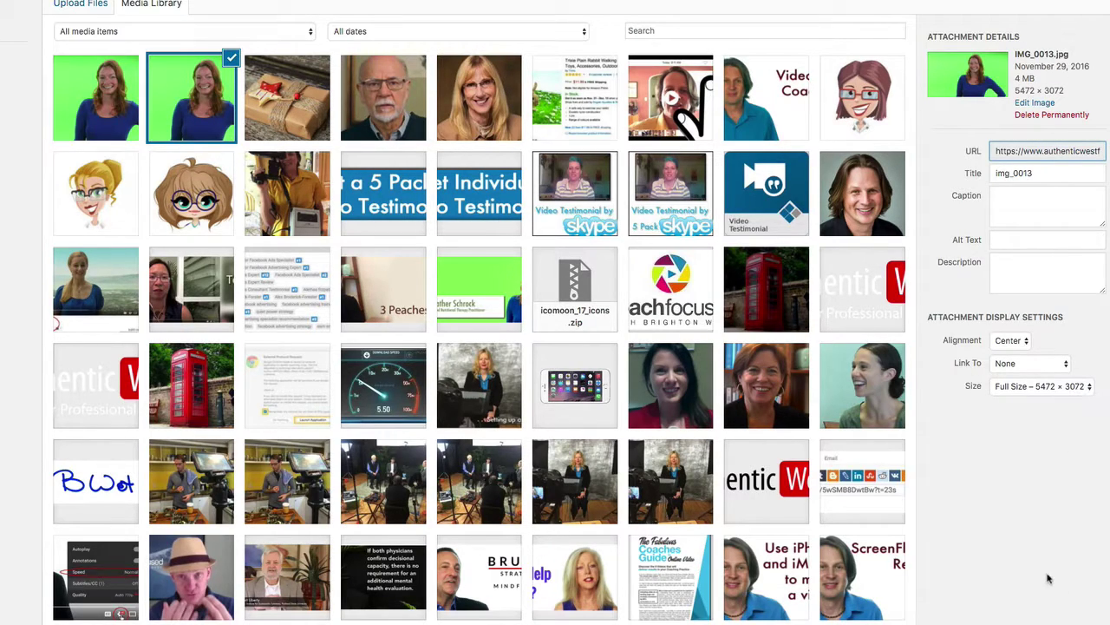
{"action": "left_click", "coordinate": [1084, 386]}
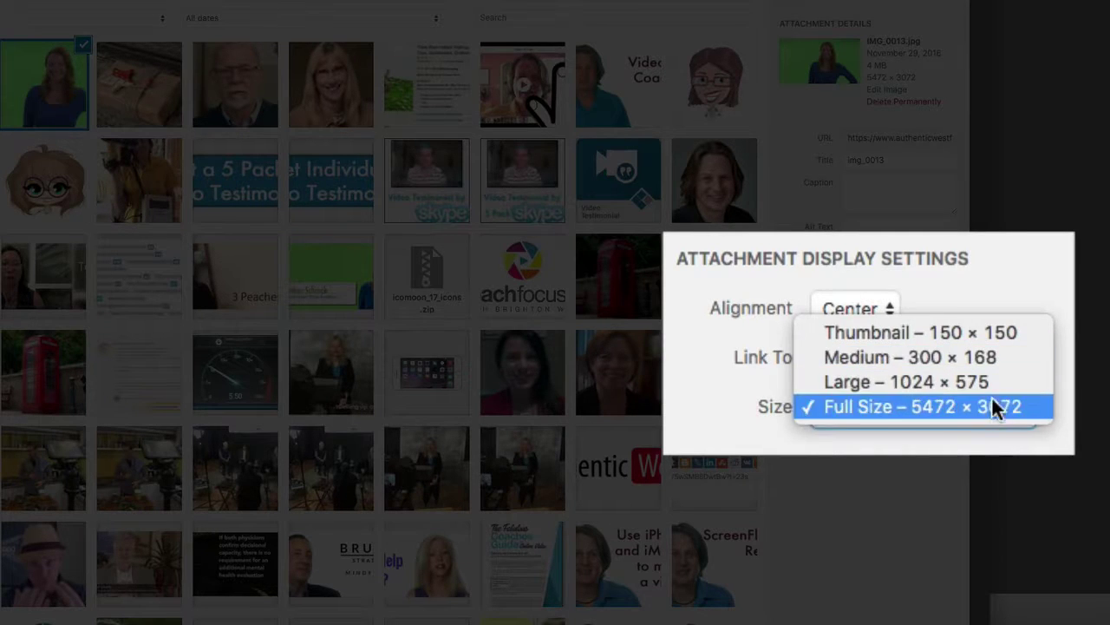
{"action": "left_click", "coordinate": [988, 413]}
{"action": "left_click", "coordinate": [993, 405]}
{"action": "left_click", "coordinate": [937, 357]}
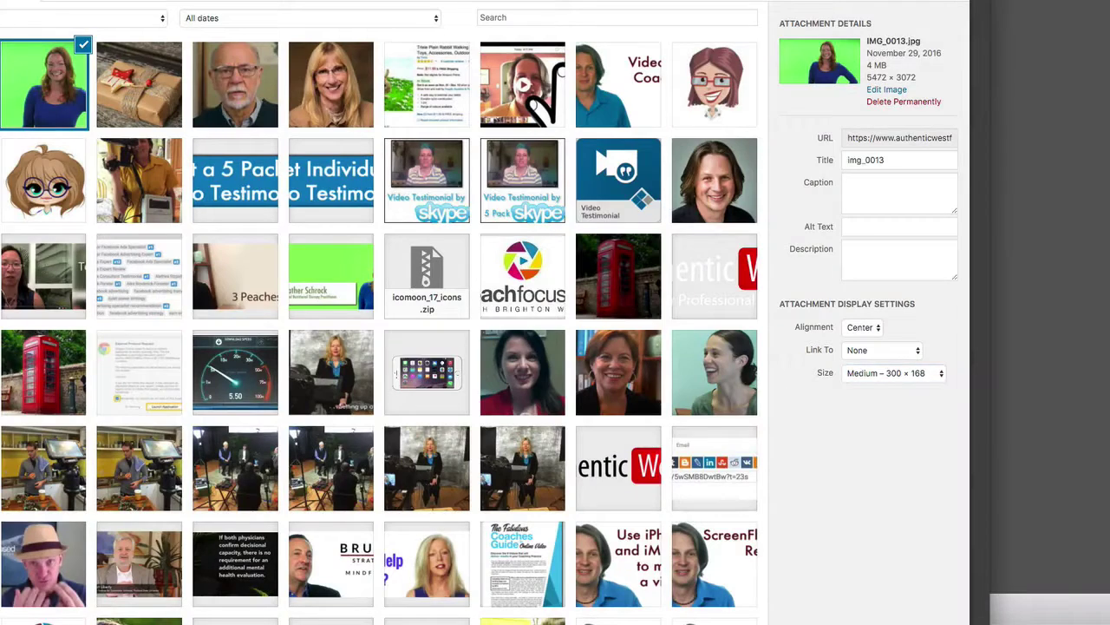
{"action": "left_click", "coordinate": [1041, 610]}
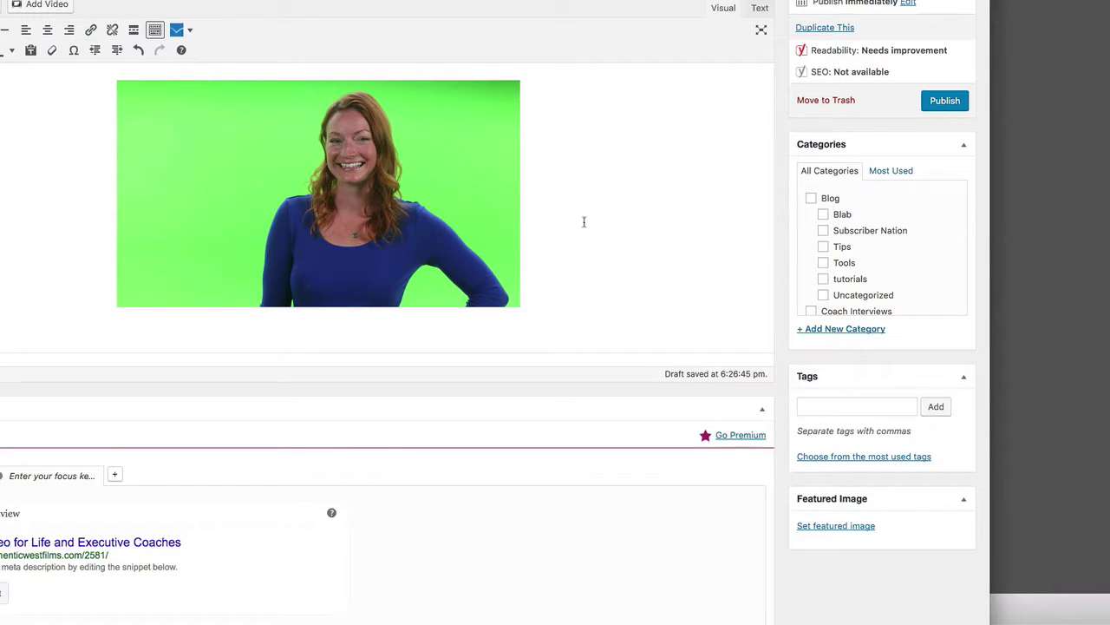
{"action": "scroll", "coordinate": [599, 230], "scroll_direction": "down", "scroll_amount": 3}
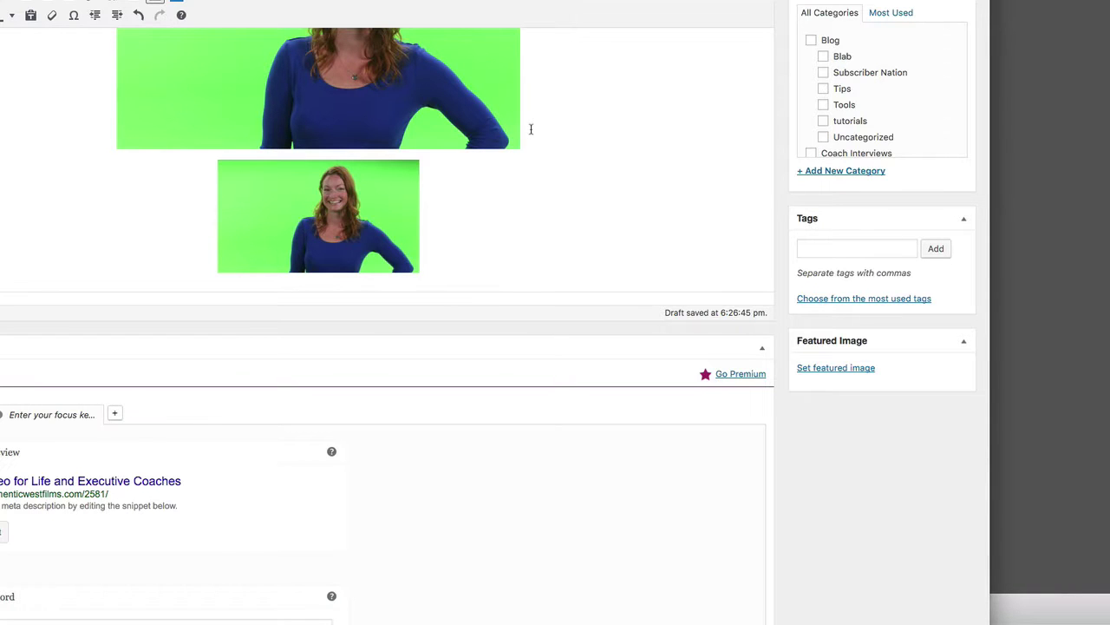
{"action": "scroll", "coordinate": [531, 129], "scroll_direction": "up", "scroll_amount": 2}
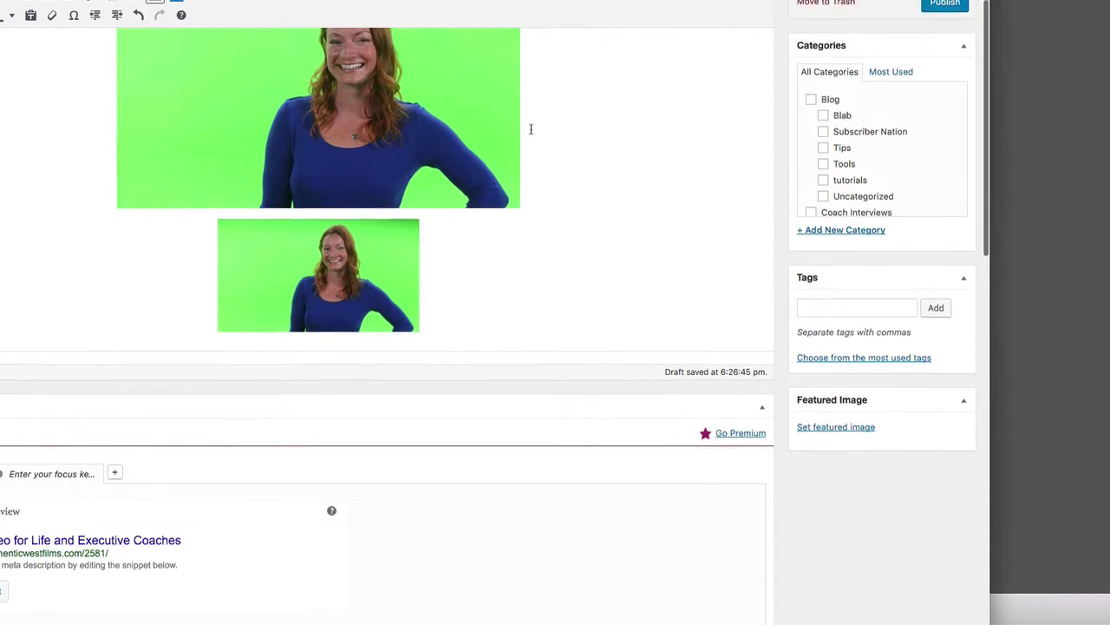
{"action": "scroll", "coordinate": [531, 129], "scroll_direction": "up", "scroll_amount": 2}
{"action": "scroll", "coordinate": [530, 130], "scroll_direction": "down", "scroll_amount": 3}
{"action": "scroll", "coordinate": [531, 129], "scroll_direction": "up", "scroll_amount": 2}
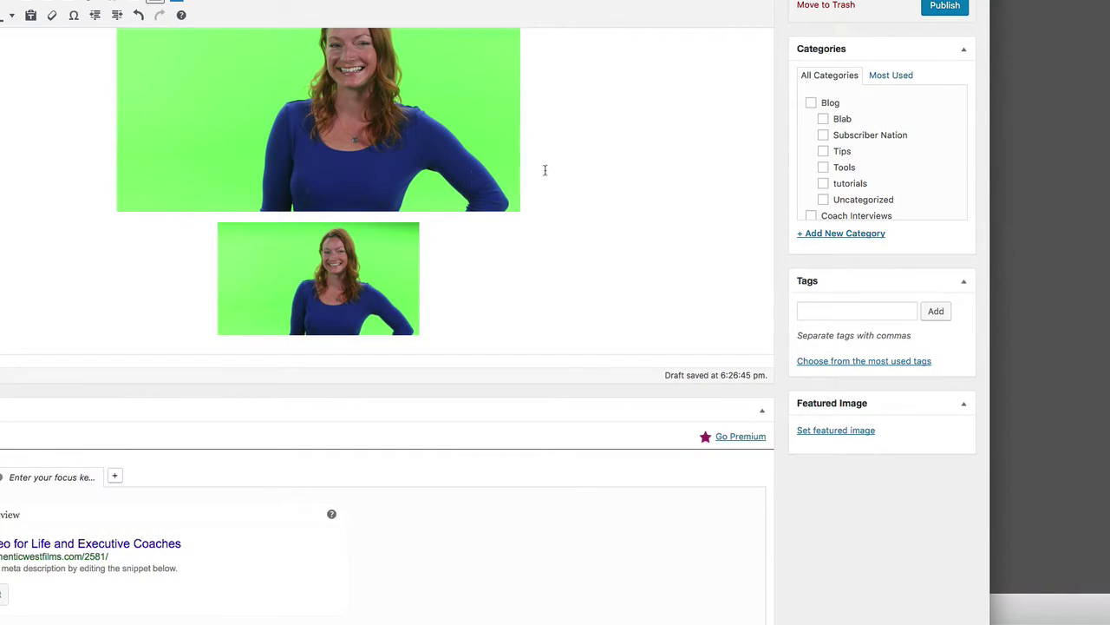
{"action": "scroll", "coordinate": [546, 171], "scroll_direction": "up", "scroll_amount": 2}
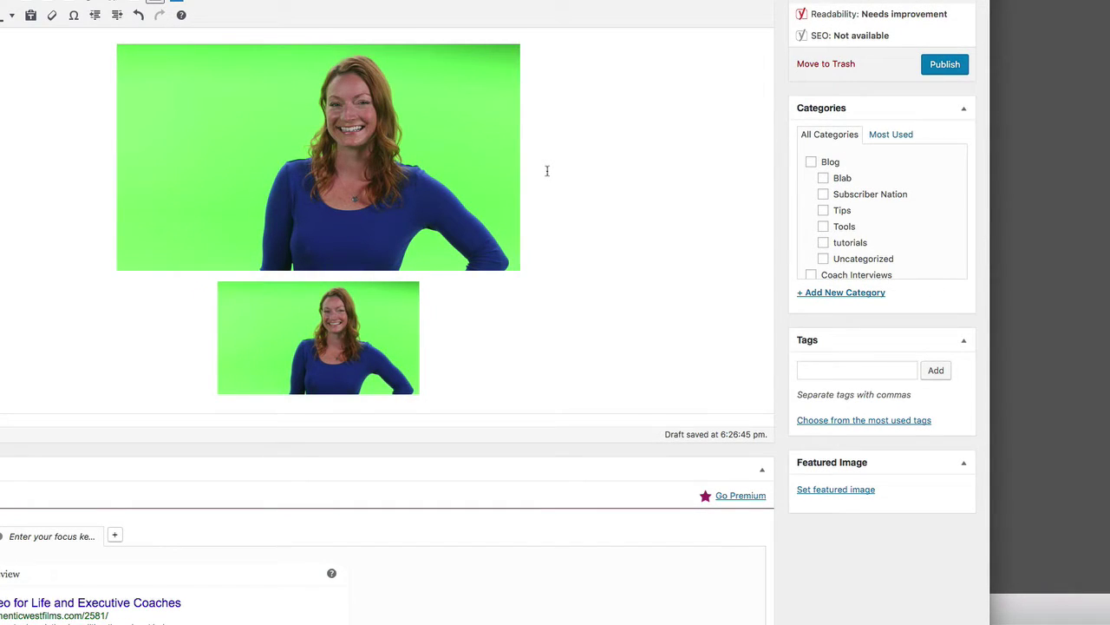
{"action": "scroll", "coordinate": [536, 172], "scroll_direction": "up", "scroll_amount": 1}
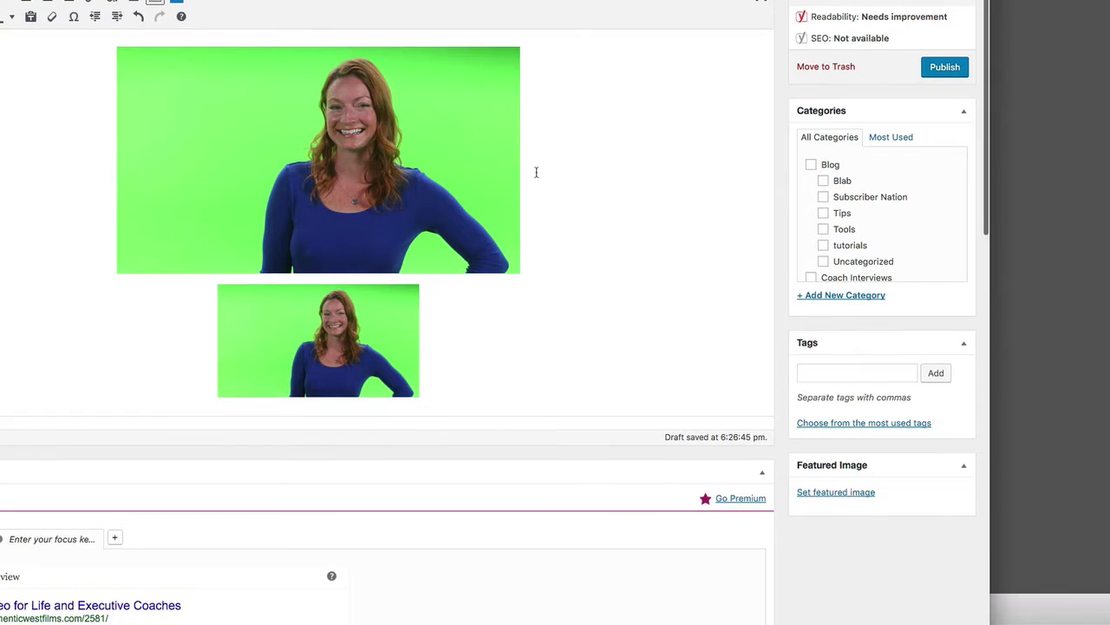